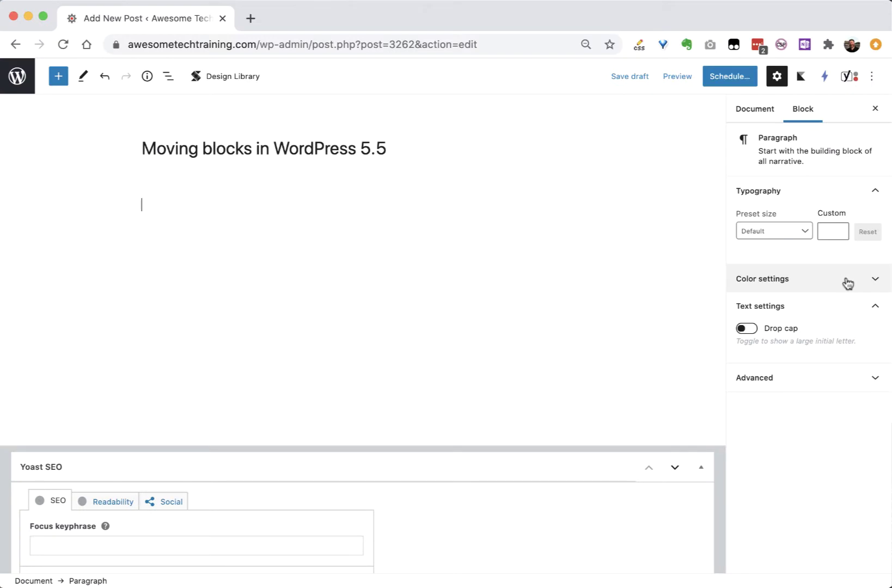
Step: Type paragraphs daskdjalksd, ldakjdlsad and fkdsjflksdlfjsf plus an empty one, then select fkdsjflksdlfjsf
{"action": "type", "text": "daskdjalksd"}
{"action": "key", "text": "Return"}
{"action": "type", "text": "ldakjdlsad"}
{"action": "key", "text": "Return"}
{"action": "type", "text": "fkdsjflksdlfjsf"}
{"action": "key", "text": "Return"}
{"action": "left_click", "coordinate": [198, 275]}
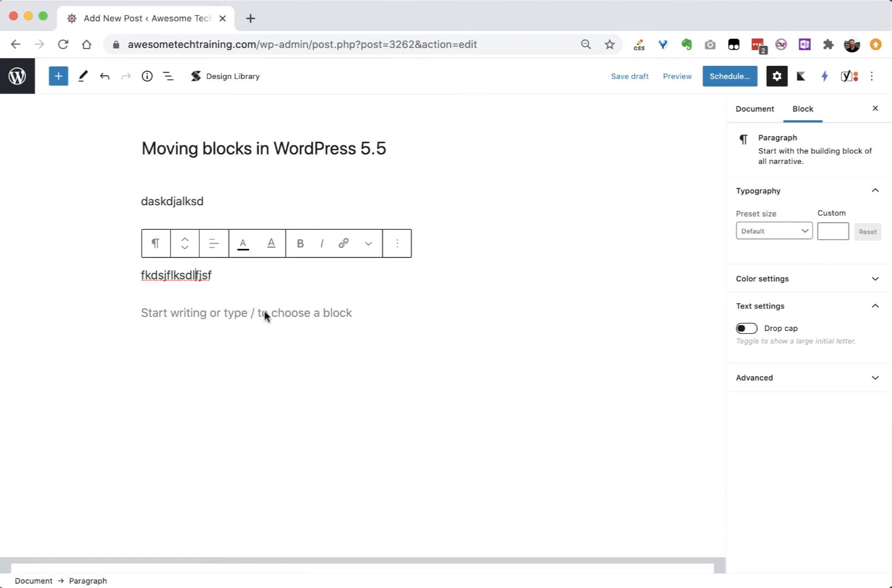
Step: Undo the last edit and place the caret in the empty last paragraph
{"action": "key", "text": "ctrl+z"}
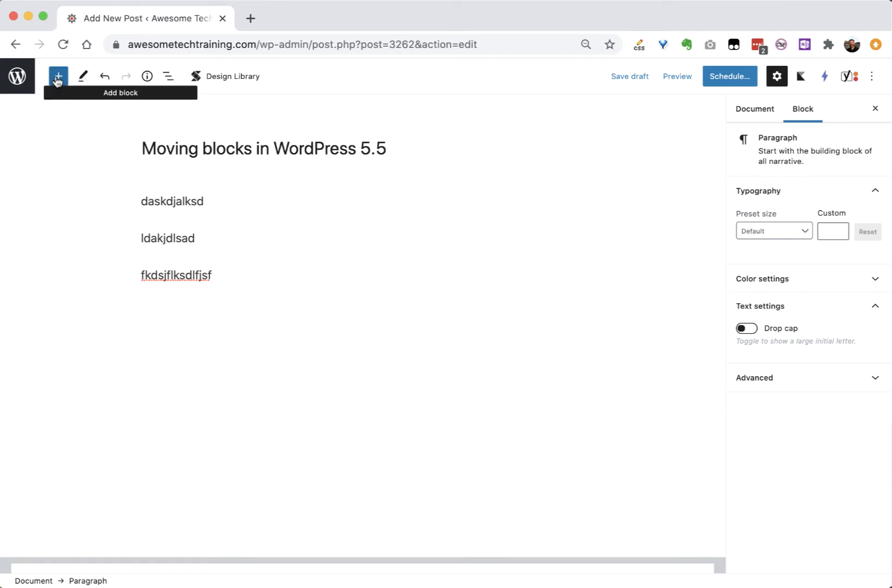
{"action": "left_click", "coordinate": [248, 276]}
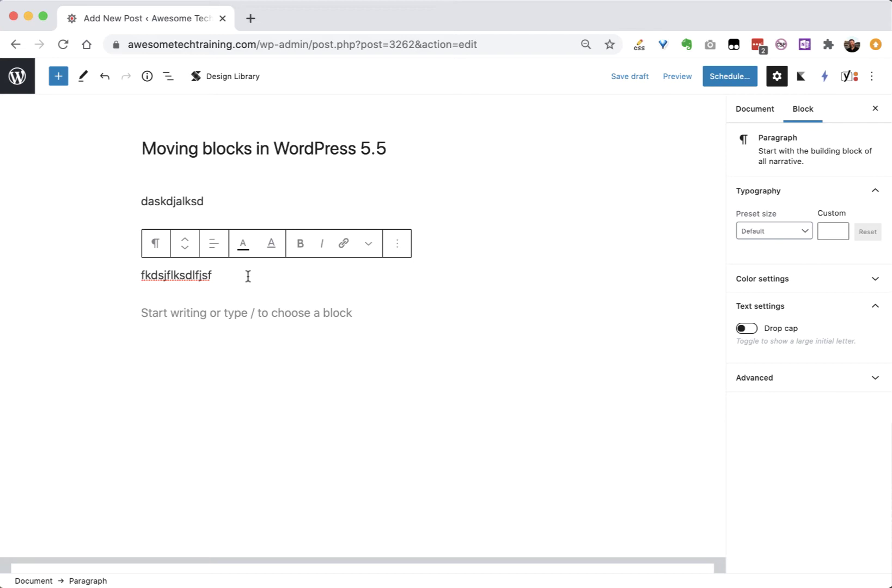
{"action": "left_click", "coordinate": [237, 312]}
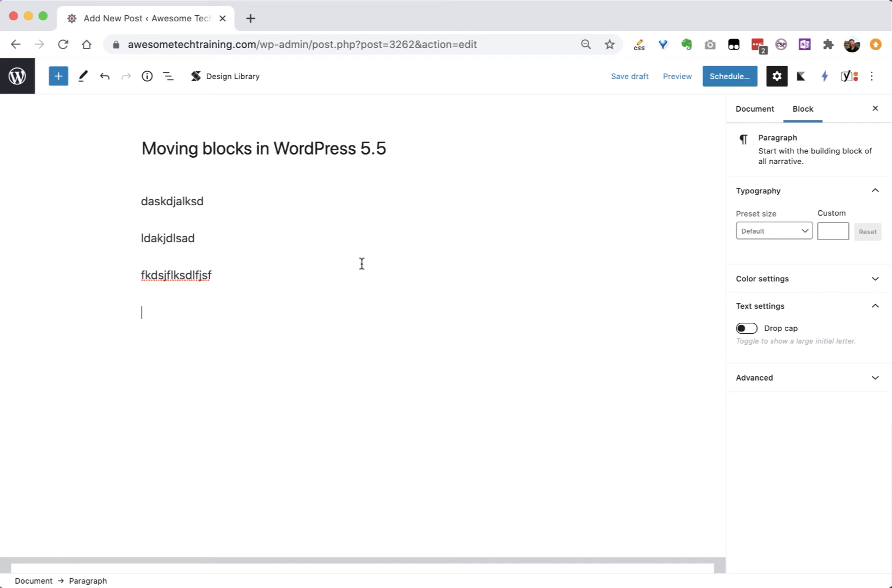
Step: Insert a filled-style three-tab Kadence Tabs block, then an Advanced Button block below it
{"action": "left_click", "coordinate": [59, 79]}
{"action": "mouse_move", "coordinate": [165, 278]}
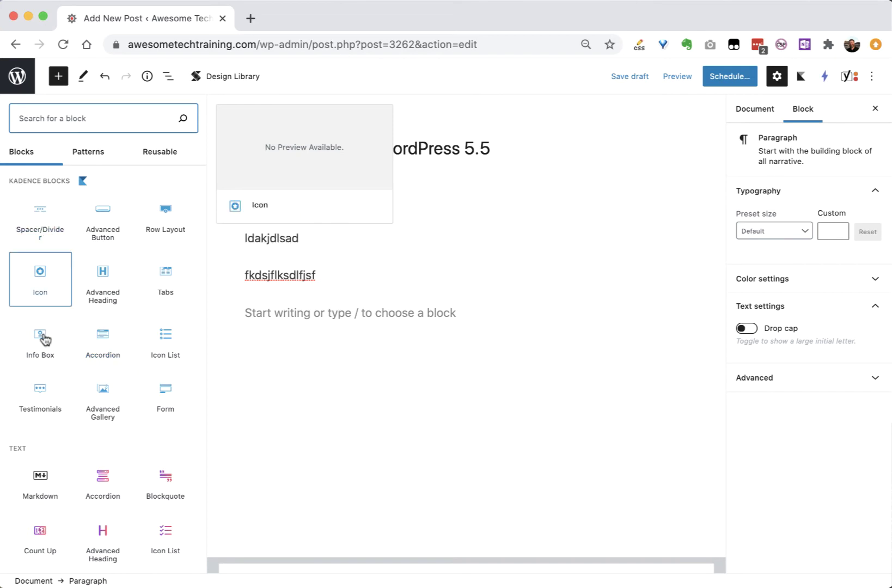
{"action": "left_click", "coordinate": [167, 279]}
{"action": "scroll", "coordinate": [522, 360], "scroll_direction": "down", "scroll_amount": 3}
{"action": "scroll", "coordinate": [506, 349], "scroll_direction": "down", "scroll_amount": 1}
{"action": "left_click", "coordinate": [467, 321]}
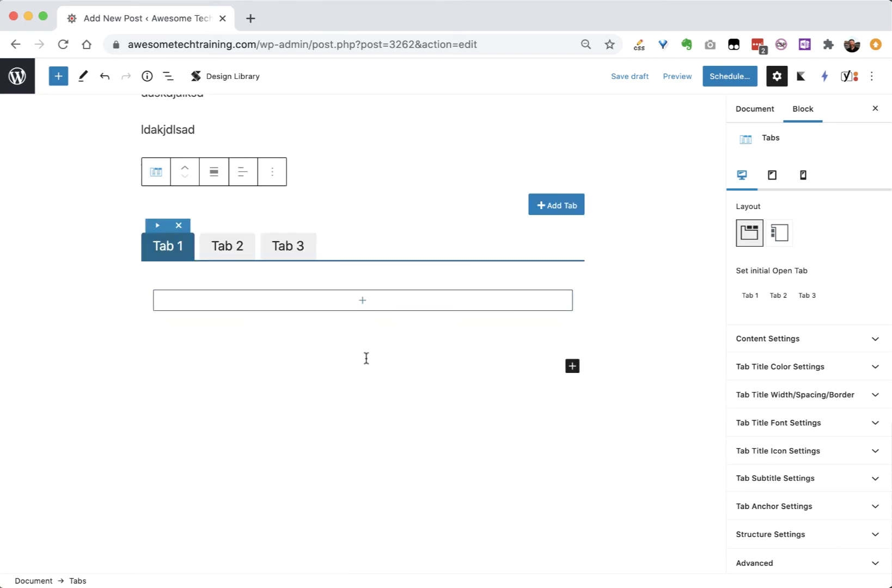
{"action": "left_click", "coordinate": [572, 366]}
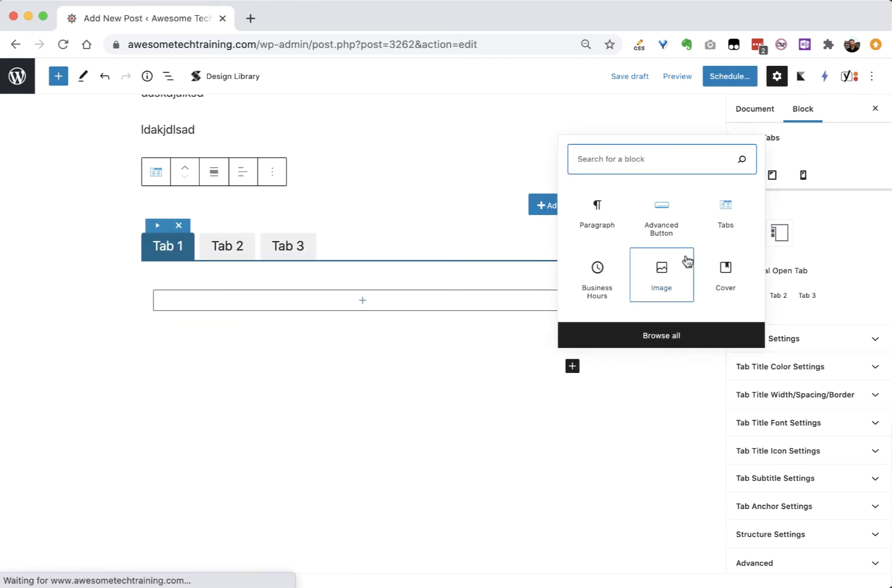
{"action": "left_click", "coordinate": [661, 220]}
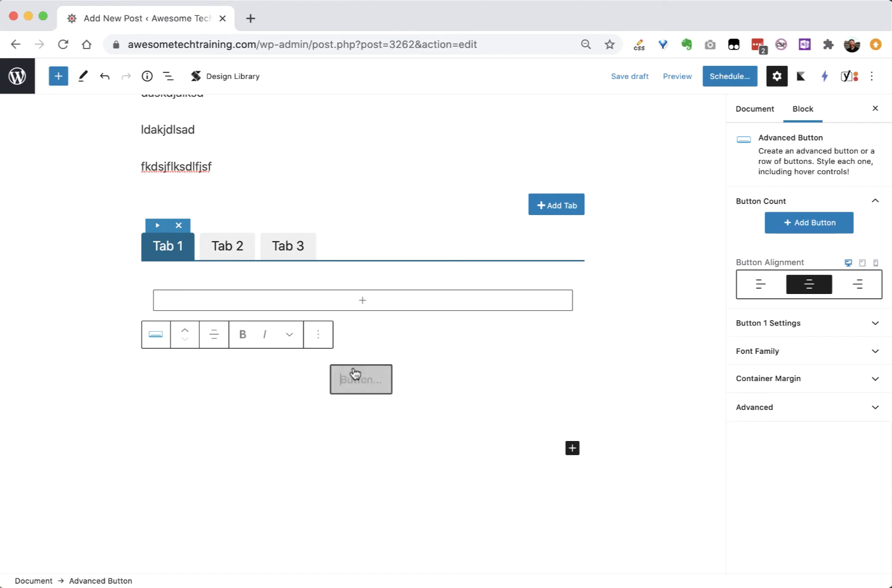
Step: Select the Advanced Button block below the Tabs block
{"action": "left_click", "coordinate": [650, 351]}
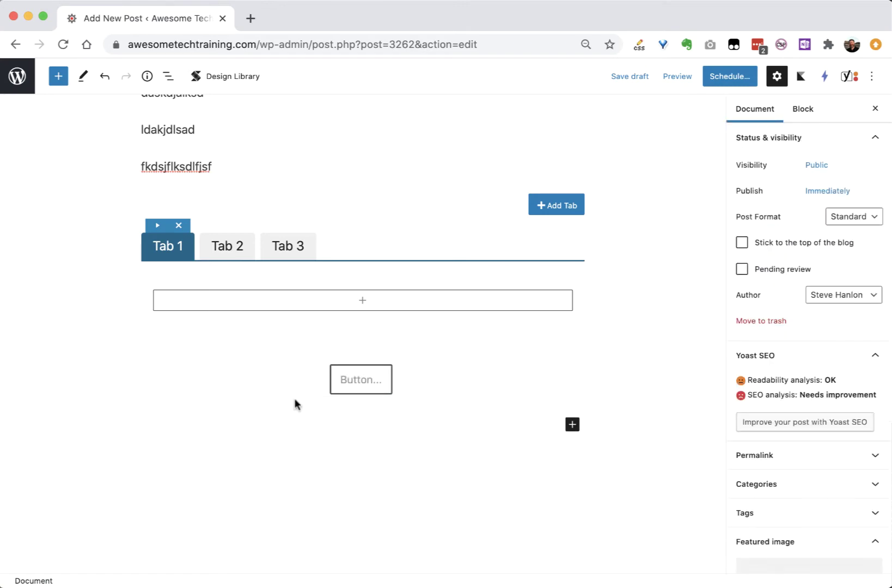
{"action": "left_click", "coordinate": [303, 367]}
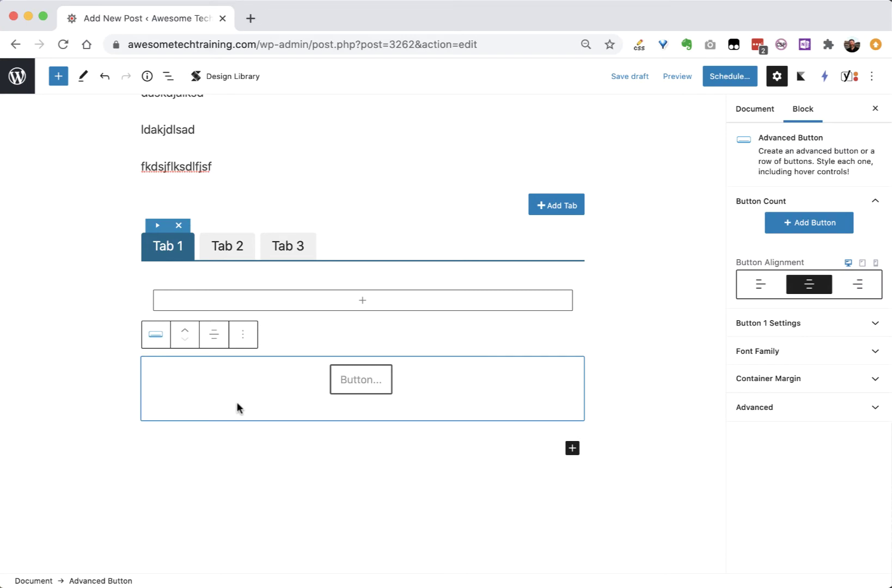
{"action": "left_click", "coordinate": [128, 377]}
{"action": "left_click_drag", "start_coordinate": [126, 355], "coordinate": [115, 188]}
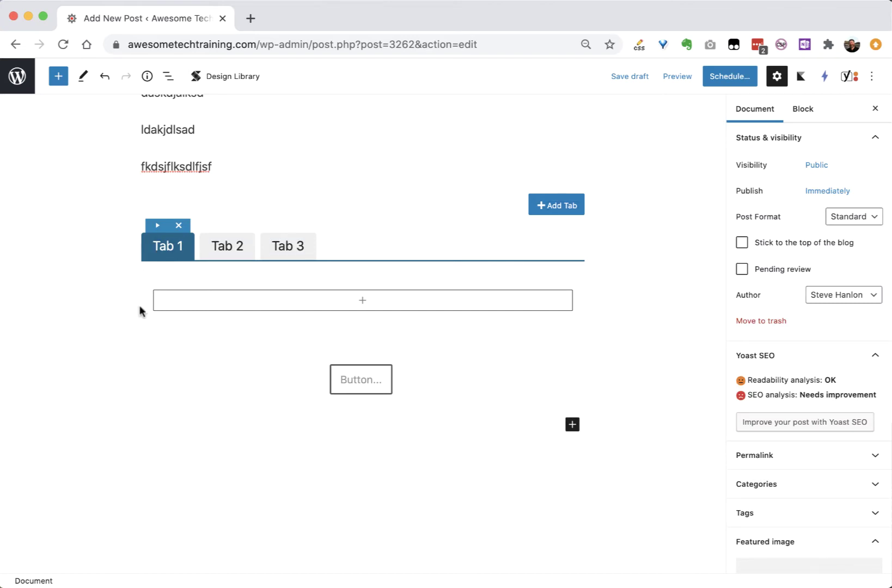
{"action": "left_click", "coordinate": [283, 373]}
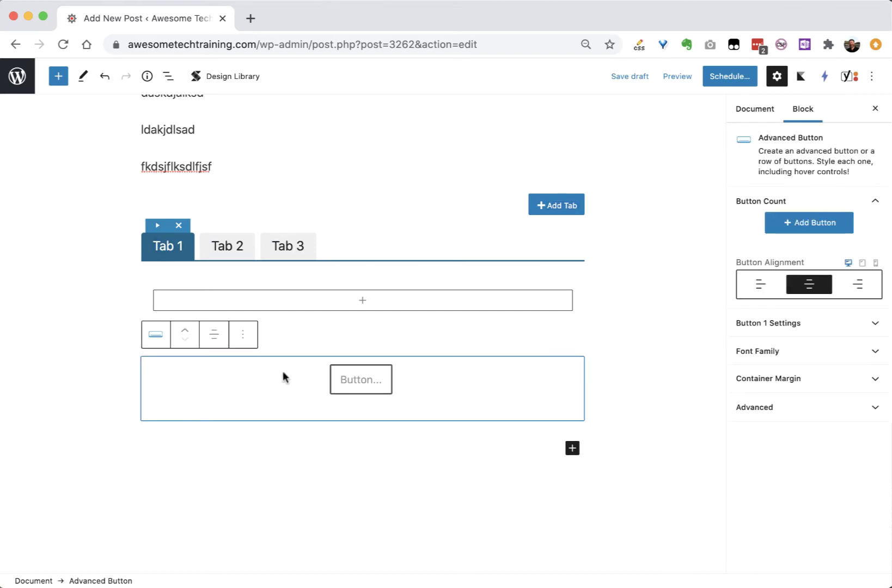
Step: Use mover arrows to raise the button above ldakjdlsad, return it below the tabs, add a paragraph
{"action": "left_click", "coordinate": [186, 330]}
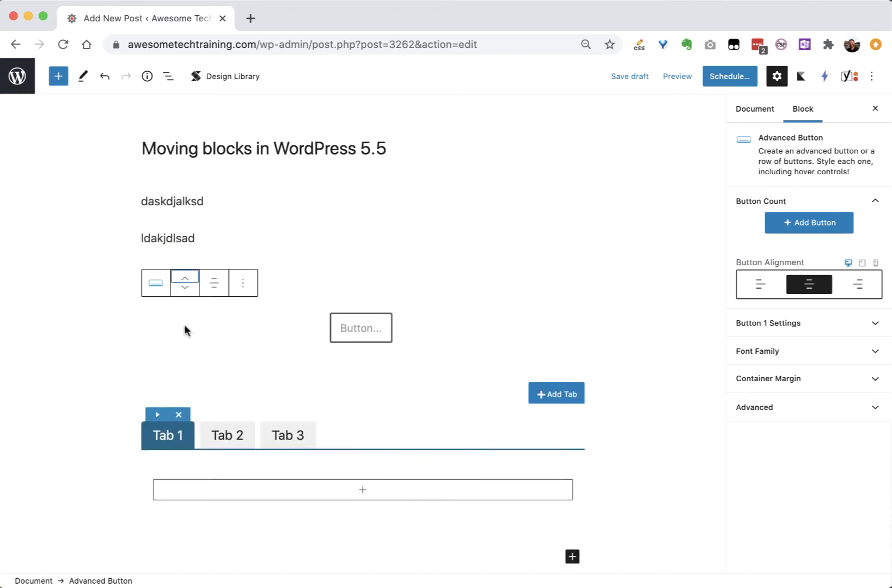
{"action": "left_click", "coordinate": [186, 288]}
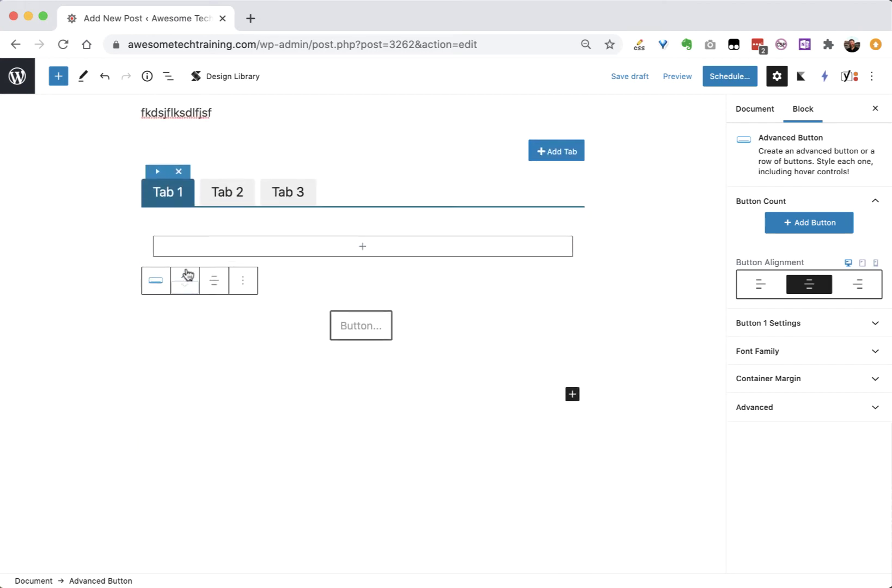
{"action": "left_click", "coordinate": [186, 279]}
{"action": "left_click", "coordinate": [186, 240]}
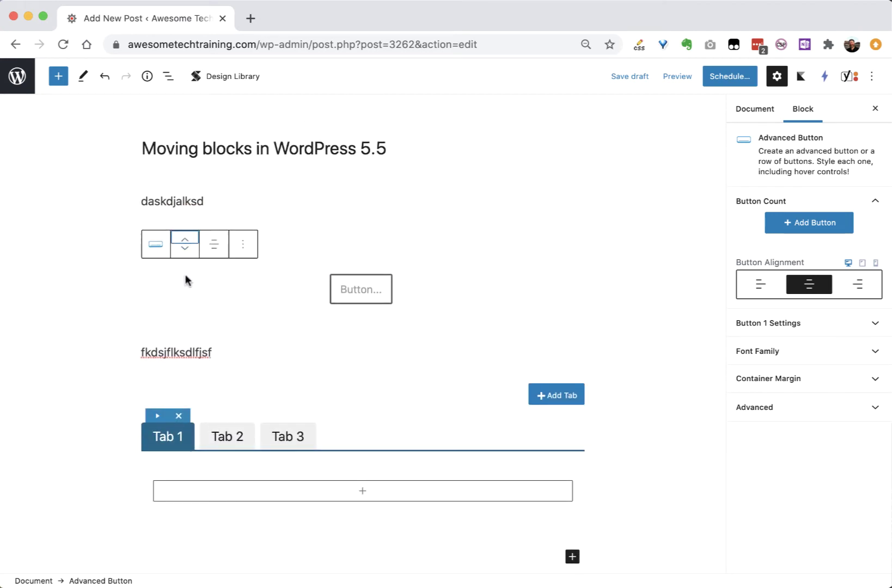
{"action": "left_click", "coordinate": [188, 242]}
{"action": "left_click", "coordinate": [187, 211]}
{"action": "left_click", "coordinate": [187, 211]}
{"action": "left_click", "coordinate": [187, 211]}
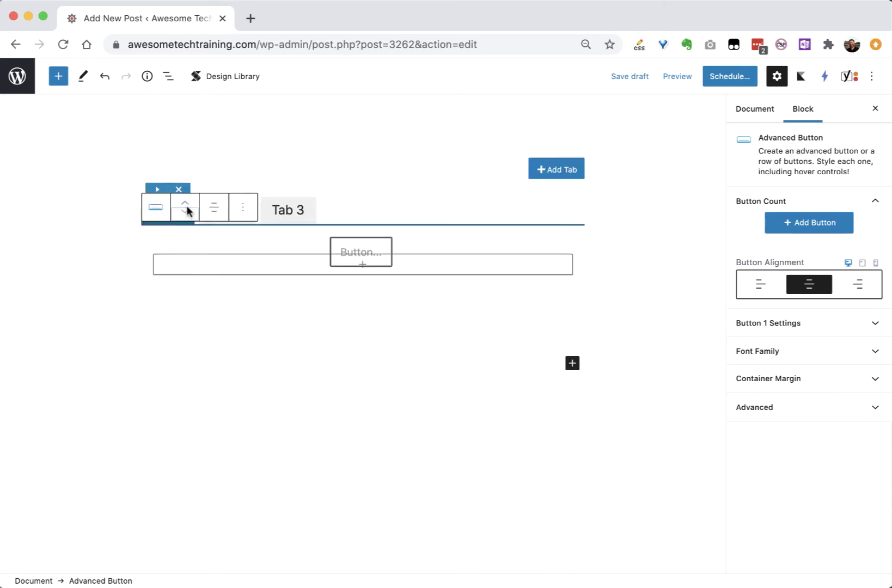
{"action": "left_click", "coordinate": [286, 348]}
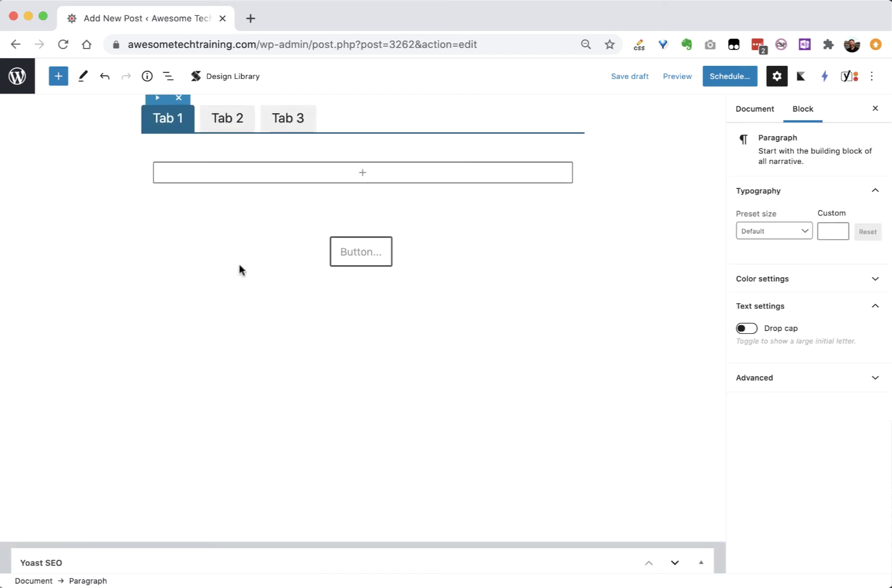
{"action": "left_click", "coordinate": [182, 250]}
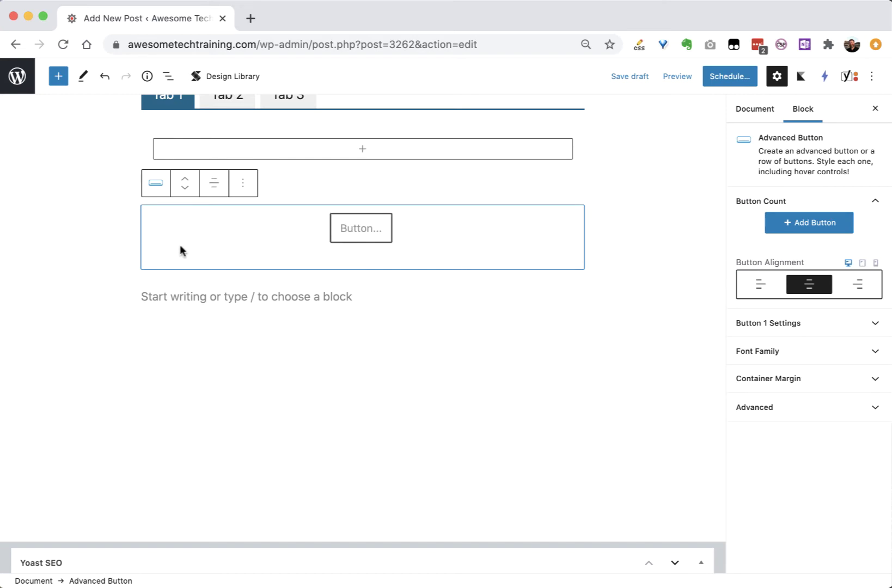
Step: Drag the button block by its handle up between the paragraphs and back below the tabs
{"action": "scroll", "coordinate": [185, 256], "scroll_direction": "up", "scroll_amount": 1}
{"action": "scroll", "coordinate": [205, 275], "scroll_direction": "up", "scroll_amount": 5}
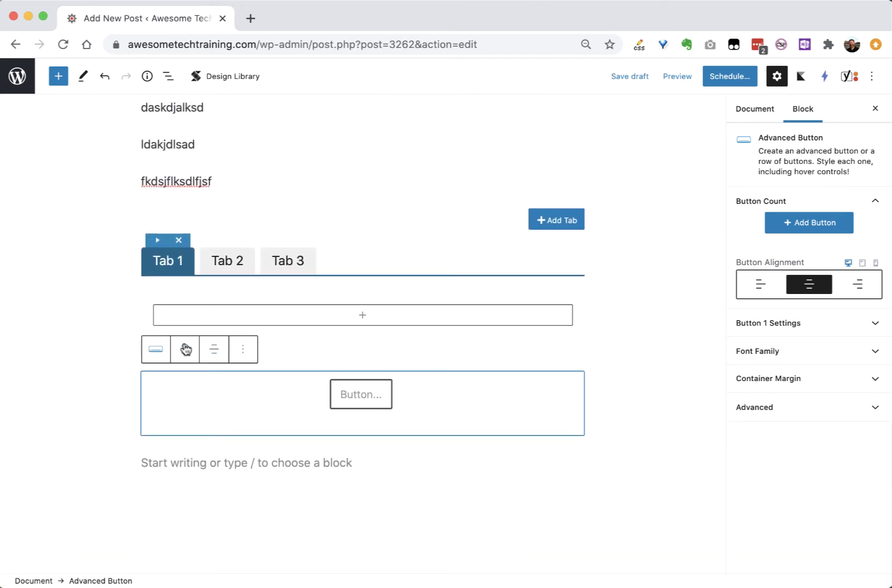
{"action": "mouse_move", "coordinate": [185, 354]}
{"action": "left_mouse_down"}
{"action": "mouse_move", "coordinate": [203, 189]}
{"action": "mouse_move", "coordinate": [216, 259]}
{"action": "left_mouse_up"}
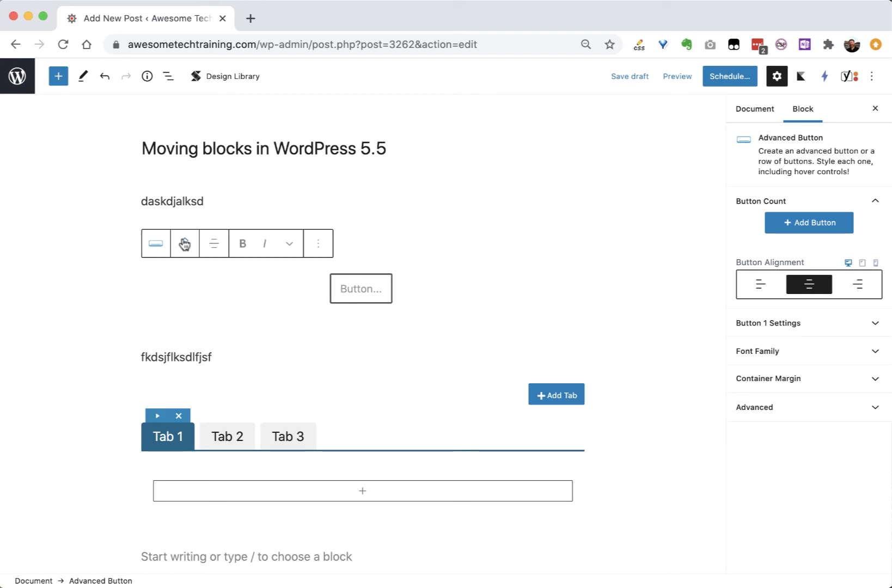
{"action": "mouse_move", "coordinate": [185, 249]}
{"action": "left_mouse_down"}
{"action": "mouse_move", "coordinate": [199, 358]}
{"action": "mouse_move", "coordinate": [218, 218]}
{"action": "left_mouse_up"}
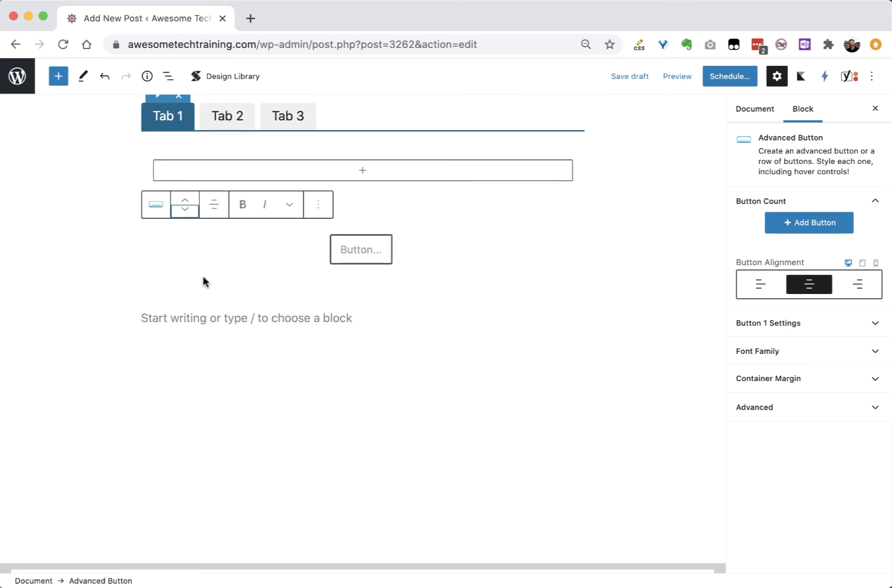
Step: Drag the ldakjdlsad paragraph below fkdsjflksdlfjsf, then open a block chooser inside Tab 1
{"action": "scroll", "coordinate": [202, 277], "scroll_direction": "up", "scroll_amount": 5}
{"action": "left_click", "coordinate": [178, 238]}
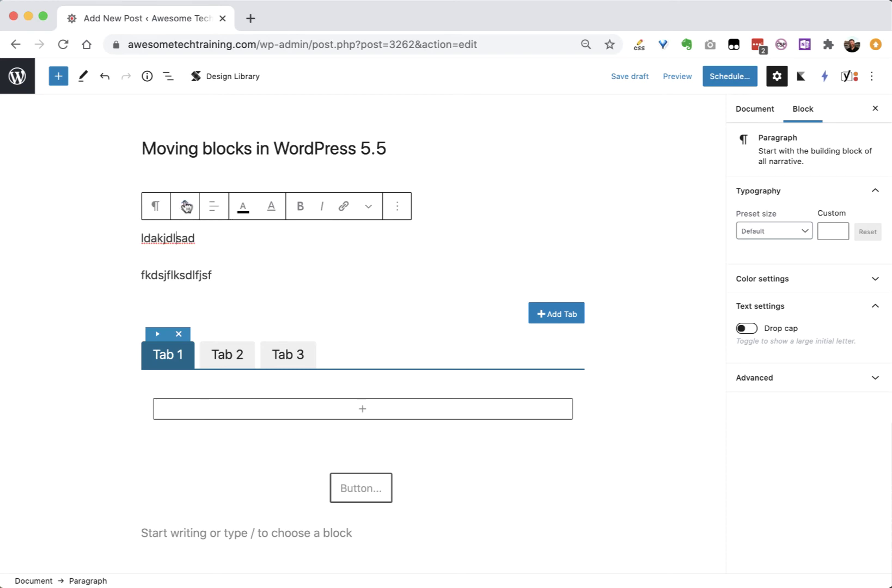
{"action": "mouse_move", "coordinate": [186, 207]}
{"action": "left_mouse_down"}
{"action": "mouse_move", "coordinate": [193, 256]}
{"action": "mouse_move", "coordinate": [199, 235]}
{"action": "left_mouse_up"}
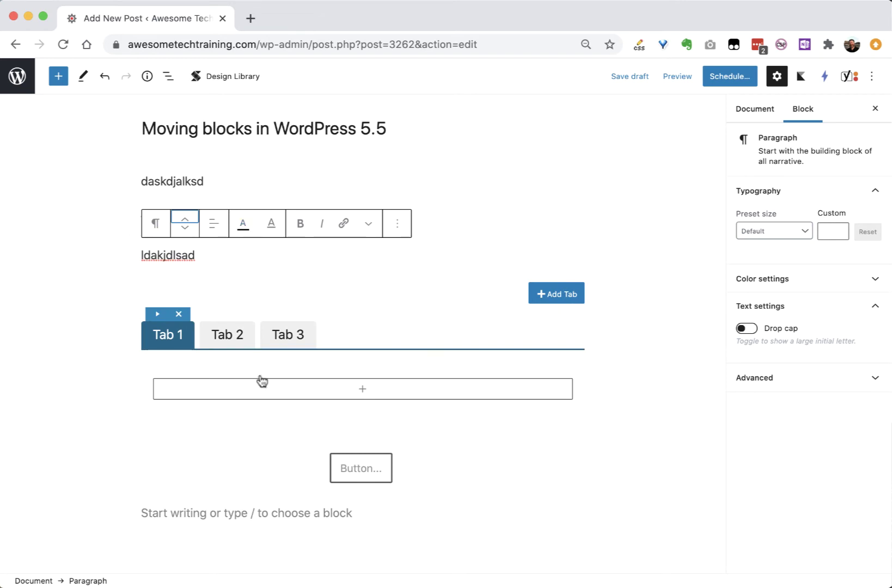
{"action": "left_click", "coordinate": [318, 499]}
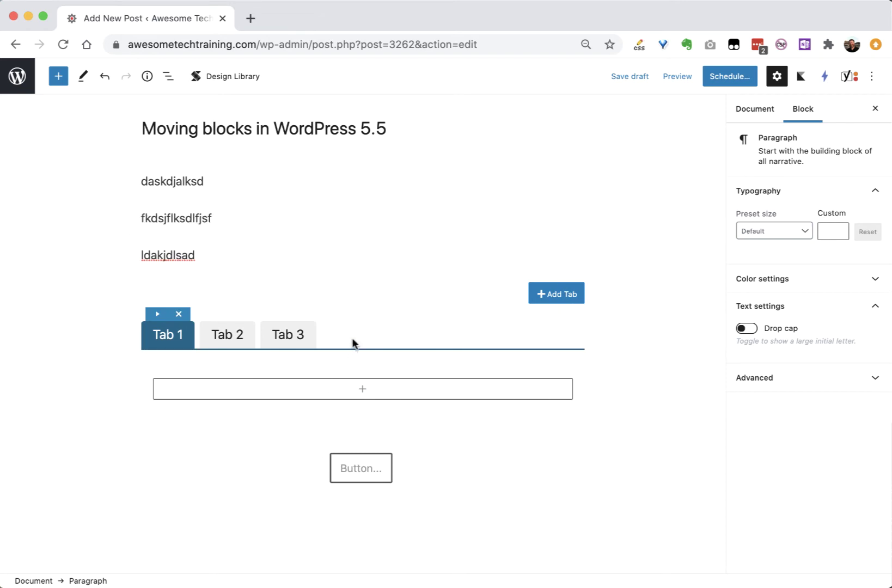
{"action": "left_click", "coordinate": [351, 277]}
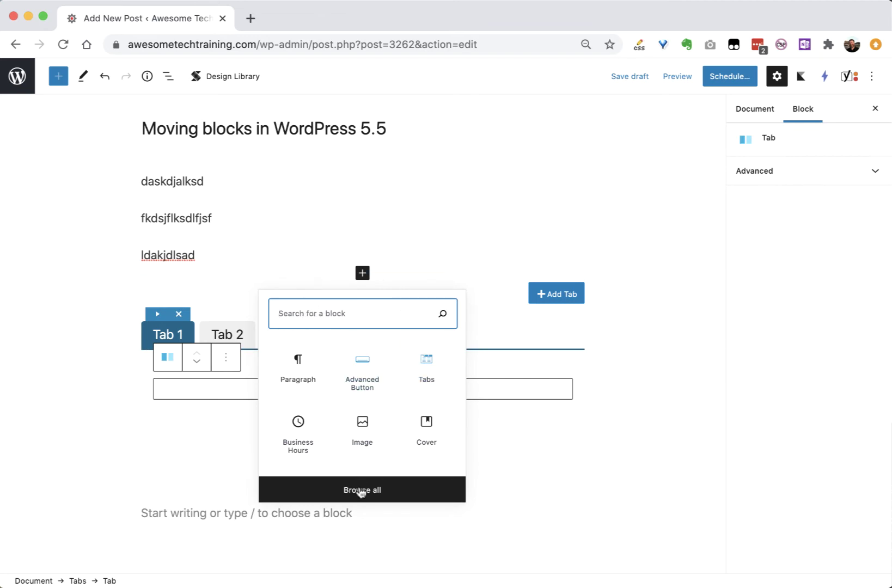
Step: Insert the Two columns of text pattern from the block library
{"action": "left_click", "coordinate": [198, 412]}
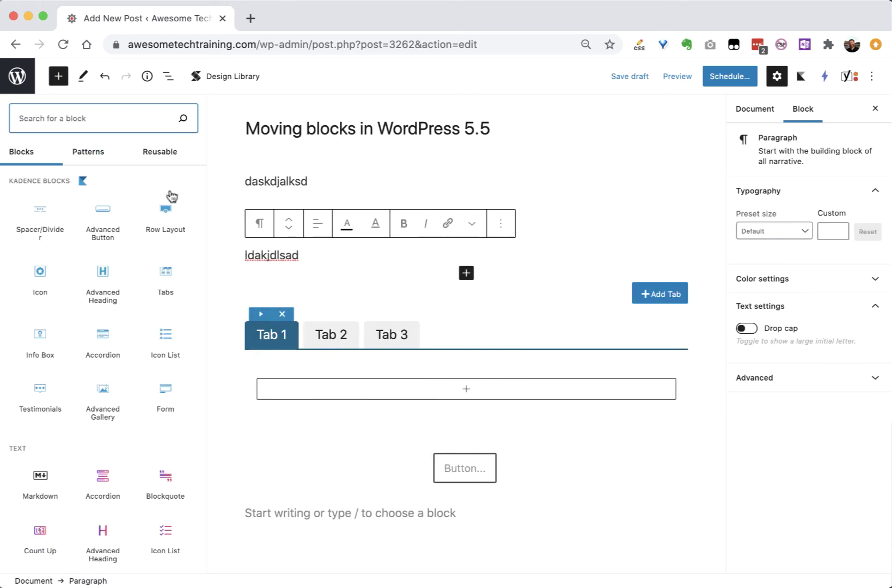
{"action": "left_click", "coordinate": [86, 153]}
{"action": "left_click", "coordinate": [107, 433]}
{"action": "scroll", "coordinate": [421, 311], "scroll_direction": "up", "scroll_amount": 3}
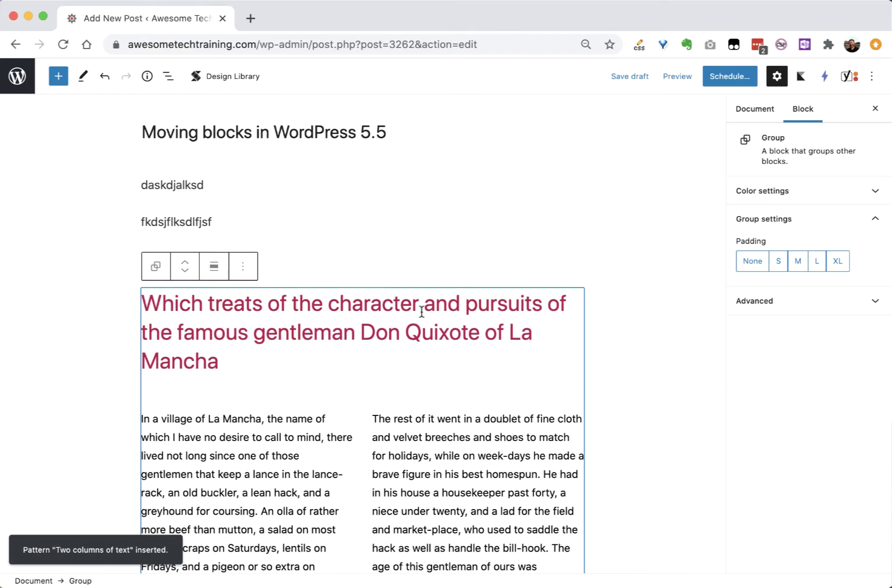
{"action": "scroll", "coordinate": [422, 311], "scroll_direction": "down", "scroll_amount": 3}
{"action": "scroll", "coordinate": [421, 312], "scroll_direction": "down", "scroll_amount": 3}
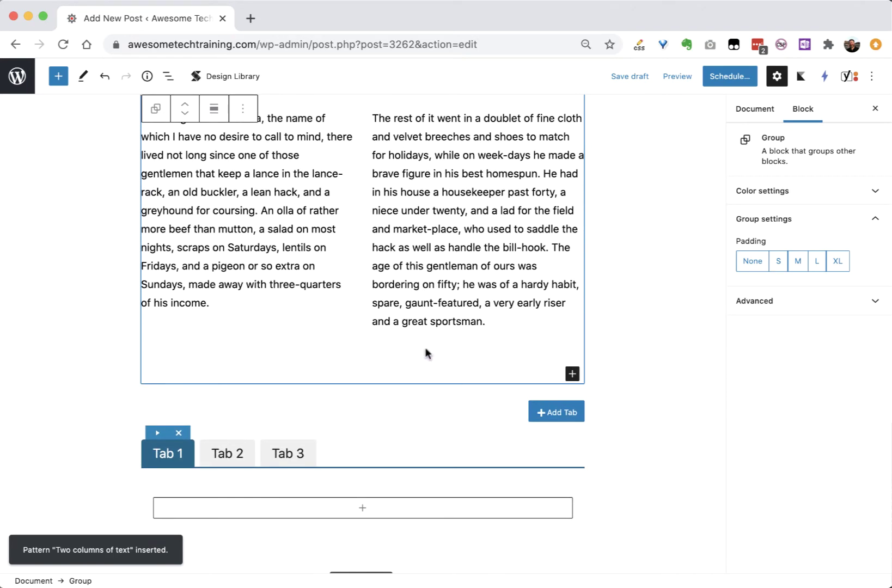
{"action": "scroll", "coordinate": [419, 414], "scroll_direction": "down", "scroll_amount": 2}
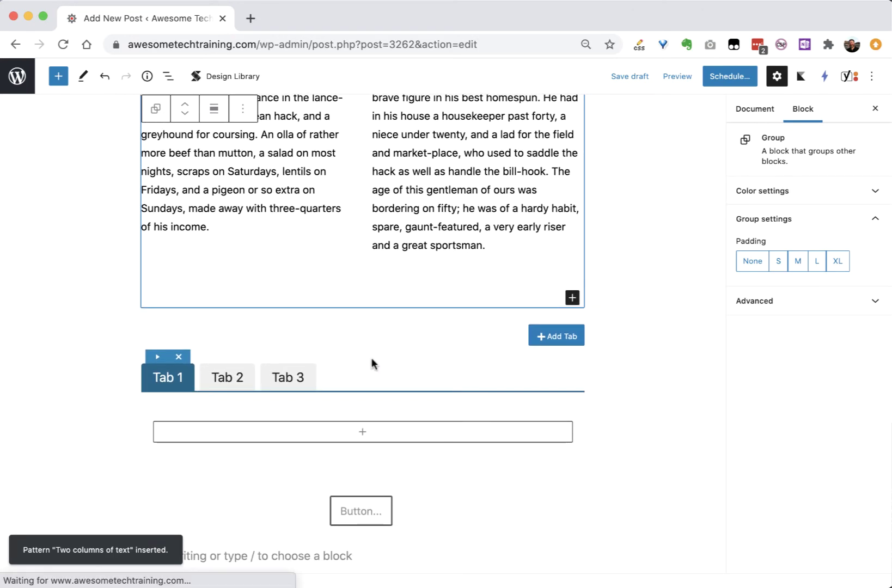
Step: Drag the Tabs block into the right text column, then out below the button
{"action": "left_click", "coordinate": [364, 382]}
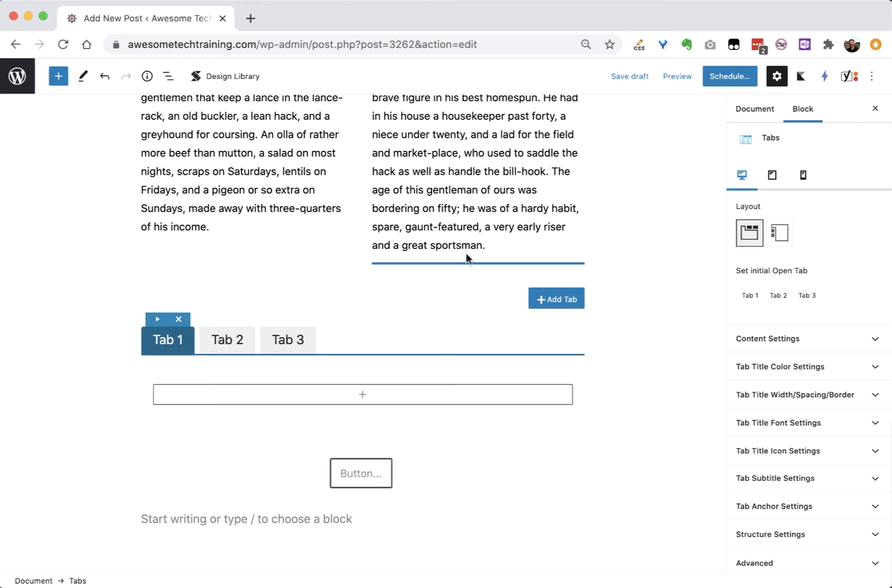
{"action": "left_click_drag", "start_coordinate": [466, 254], "coordinate": [465, 255]}
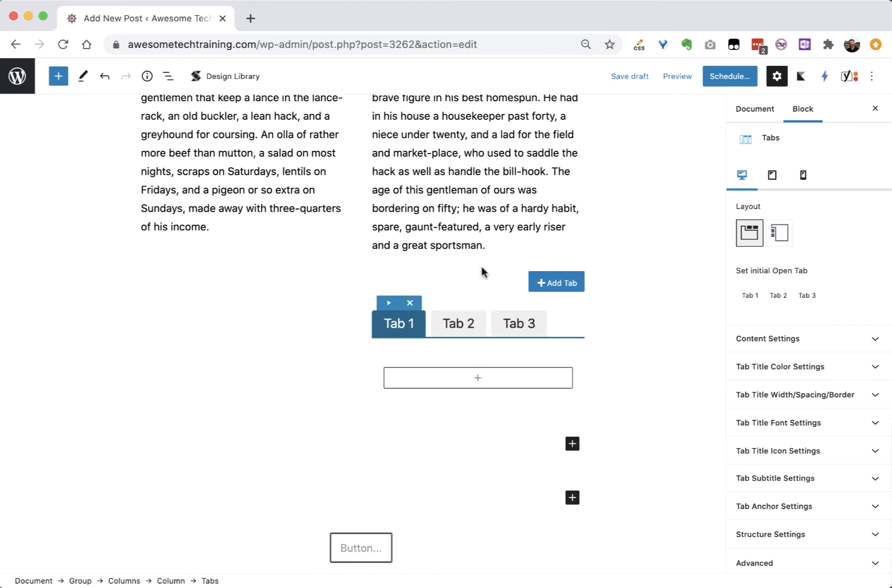
{"action": "left_click", "coordinate": [490, 342]}
{"action": "left_click", "coordinate": [473, 199]}
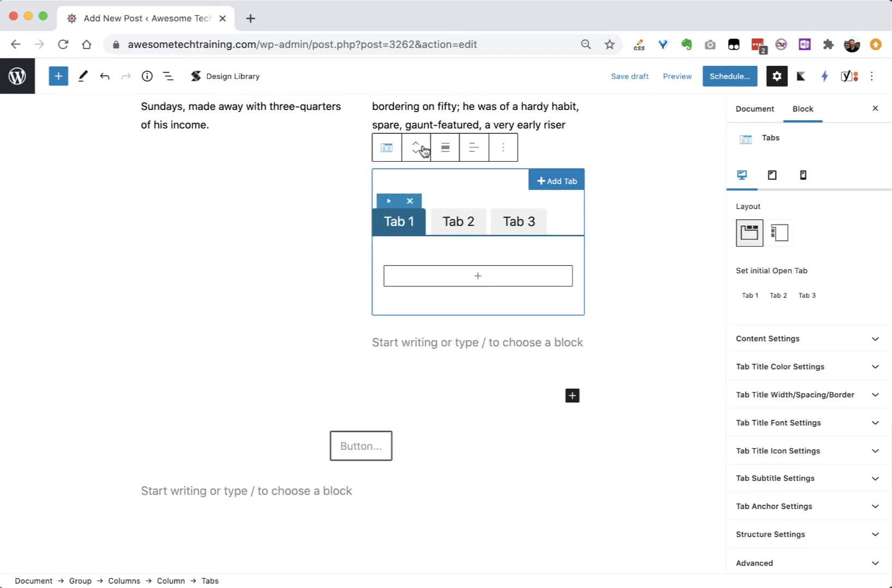
{"action": "left_click_drag", "start_coordinate": [418, 151], "coordinate": [326, 150]}
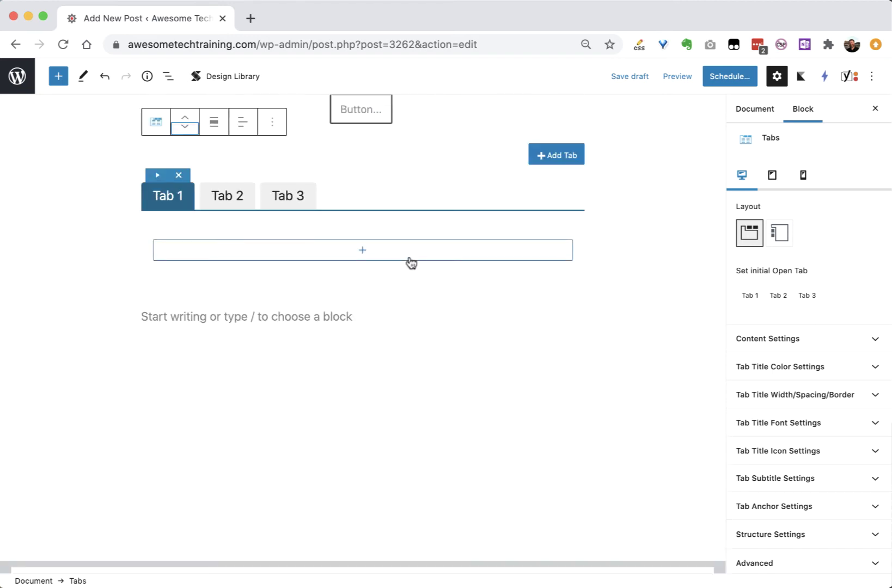
Step: Raise the Tabs block two places with Move up, then drag it toward the top paragraphs
{"action": "scroll", "coordinate": [345, 227], "scroll_direction": "up", "scroll_amount": 3}
{"action": "scroll", "coordinate": [345, 228], "scroll_direction": "up", "scroll_amount": 3}
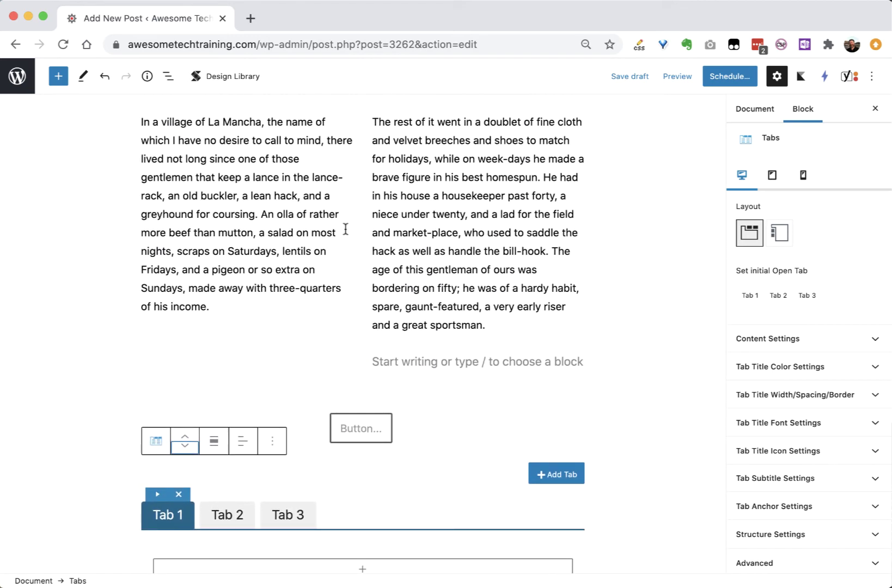
{"action": "left_click", "coordinate": [184, 436]}
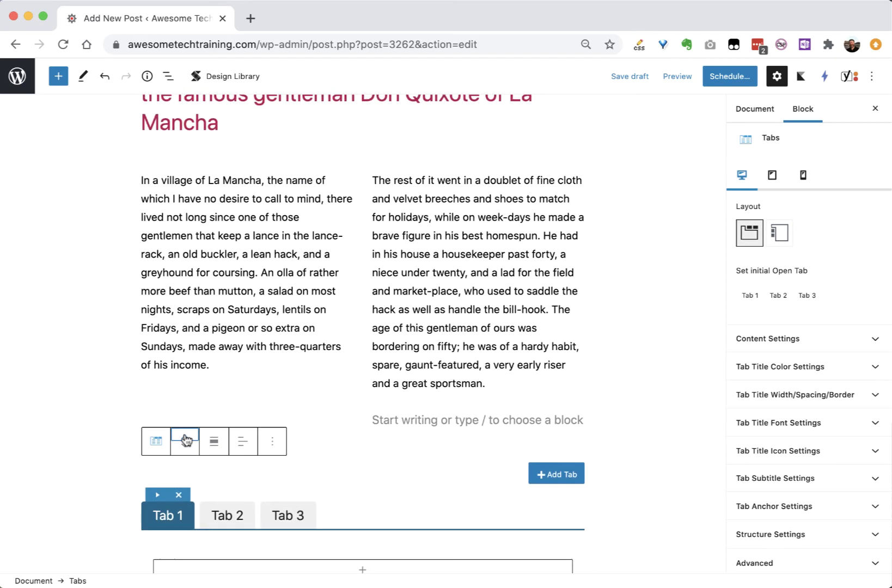
{"action": "left_click", "coordinate": [184, 436]}
{"action": "left_click", "coordinate": [185, 436]}
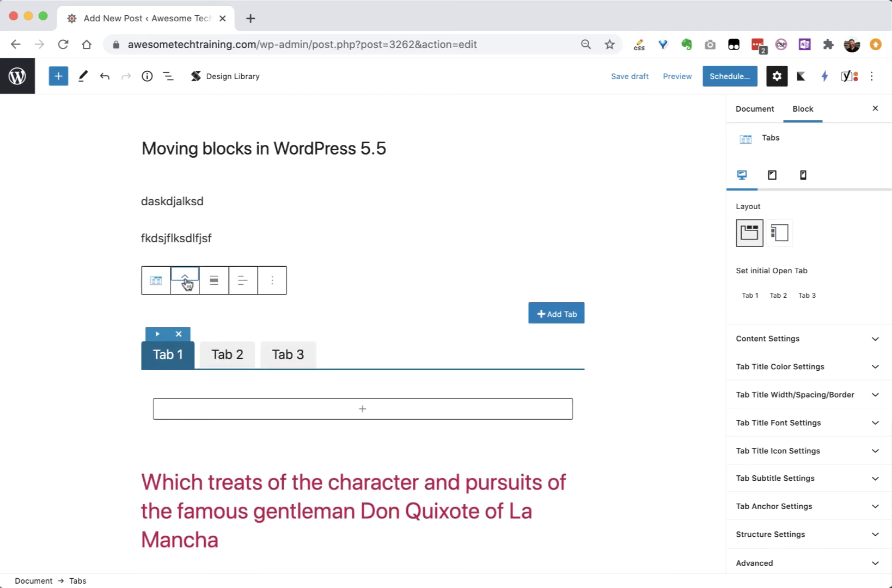
{"action": "mouse_move", "coordinate": [189, 286]}
{"action": "left_mouse_down"}
{"action": "mouse_move", "coordinate": [189, 201]}
{"action": "mouse_move", "coordinate": [189, 255]}
{"action": "left_mouse_up"}
Step: Start Move To on the Tabs block, then select fkdsjflksdlfjsf and open its options menu
{"action": "left_click", "coordinate": [275, 246]}
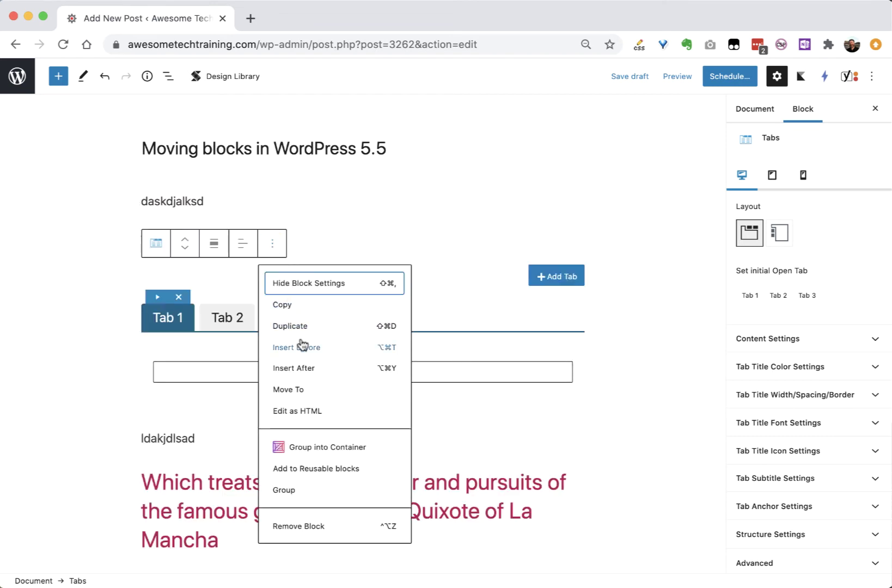
{"action": "left_click", "coordinate": [301, 390]}
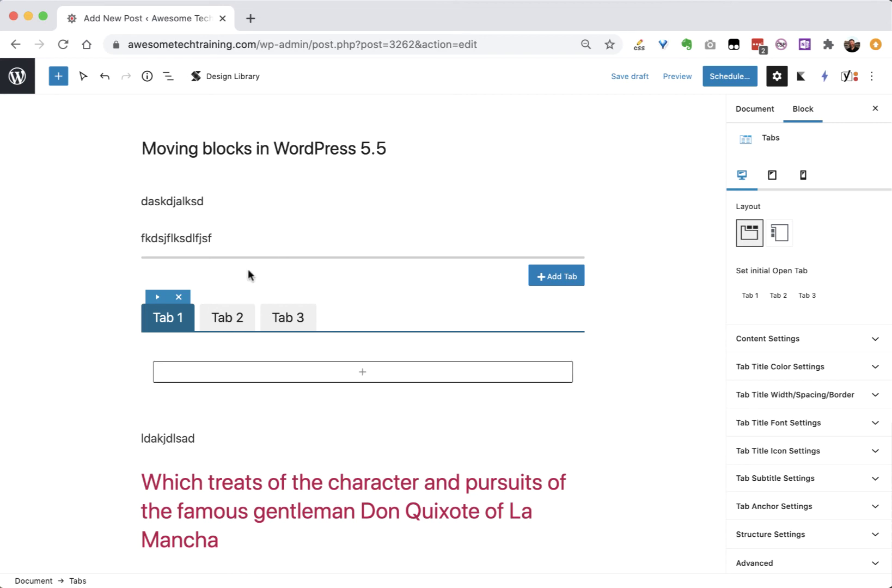
{"action": "left_click", "coordinate": [210, 233]}
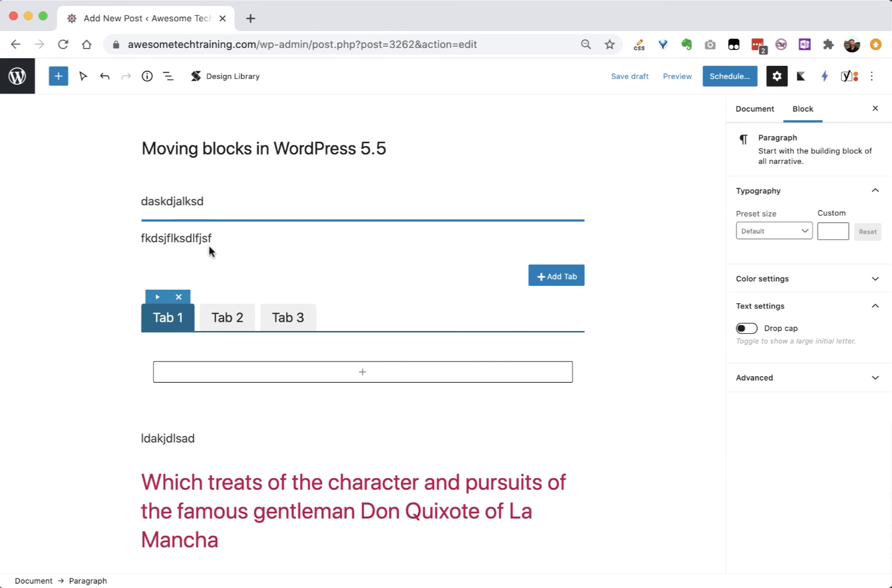
{"action": "left_click", "coordinate": [199, 239]}
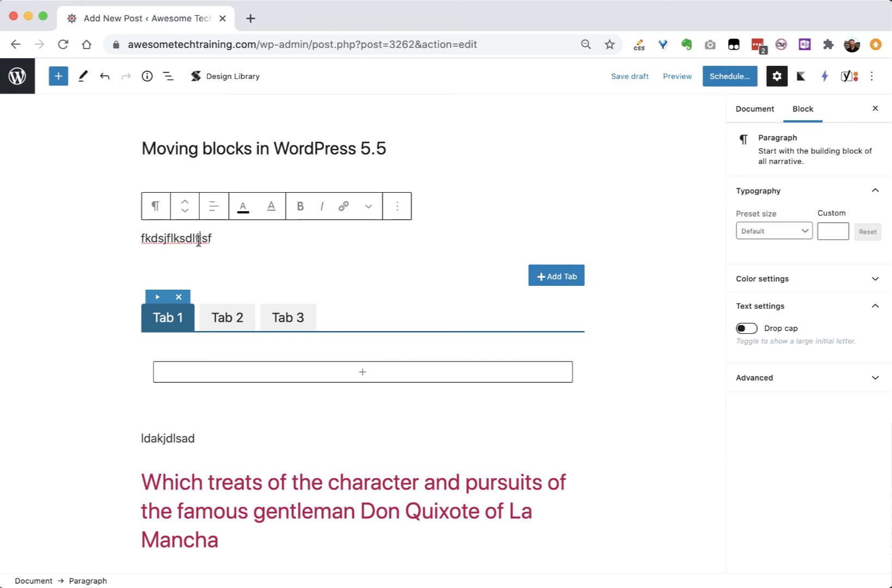
{"action": "left_click", "coordinate": [397, 207]}
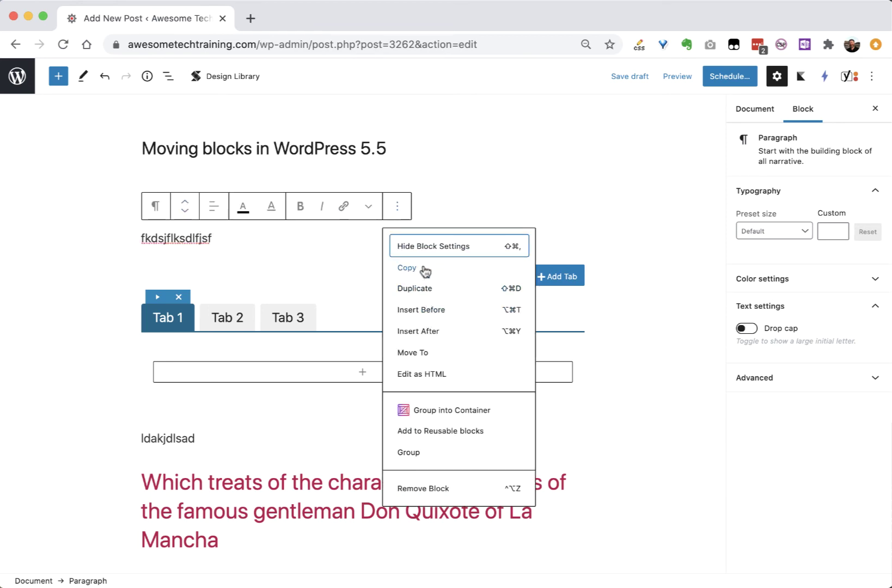
Step: Use keyboard Move To to step fkdsjflksdlfjsf down to just below the Advanced Button
{"action": "left_click", "coordinate": [422, 354]}
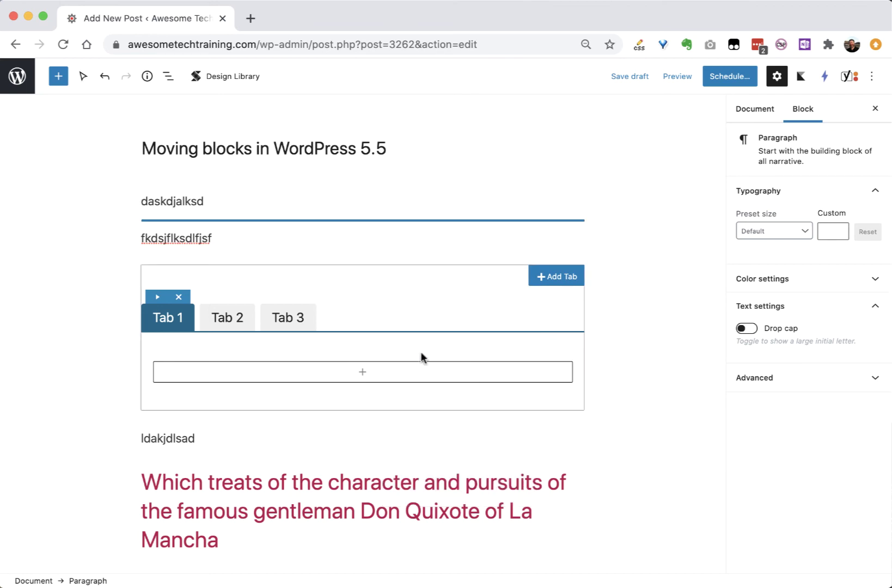
{"action": "key", "text": "Down"}
{"action": "key", "text": "Down"}
{"action": "key", "text": "Down"}
{"action": "key", "text": "Up"}
{"action": "key", "text": "Up"}
{"action": "key", "text": "Up"}
{"action": "key", "text": "Up"}
{"action": "key", "text": "Down"}
{"action": "key", "text": "Down"}
{"action": "key", "text": "Down"}
{"action": "key", "text": "Down"}
{"action": "key", "text": "Up"}
{"action": "key", "text": "Up"}
{"action": "key", "text": "Up"}
{"action": "key", "text": "Up"}
{"action": "key", "text": "Down"}
{"action": "key", "text": "Down"}
{"action": "key", "text": "Down"}
{"action": "key", "text": "Down"}
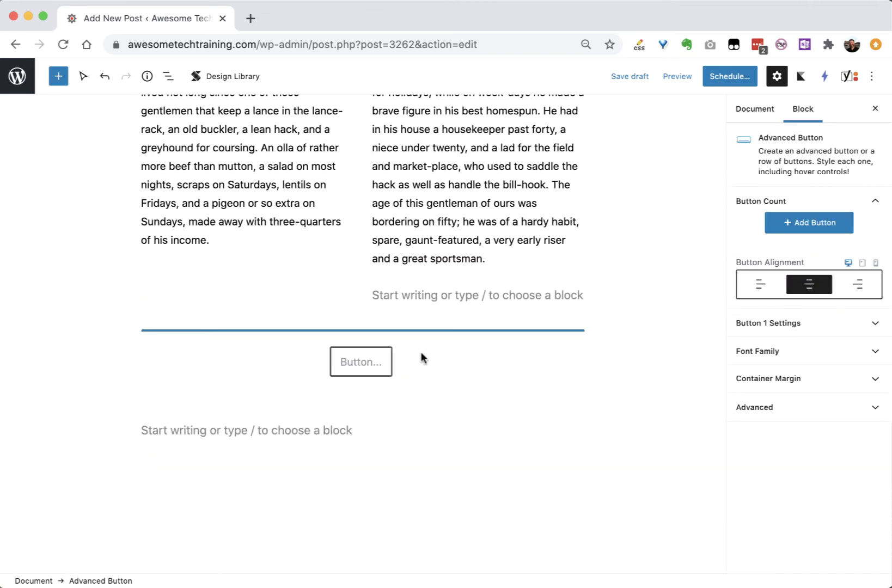
{"action": "key", "text": "Down"}
{"action": "key", "text": "Up"}
{"action": "key", "text": "Up"}
{"action": "key", "text": "Up"}
{"action": "key", "text": "Down"}
{"action": "key", "text": "Down"}
{"action": "key", "text": "Down"}
{"action": "scroll", "coordinate": [422, 357], "scroll_direction": "down", "scroll_amount": 10}
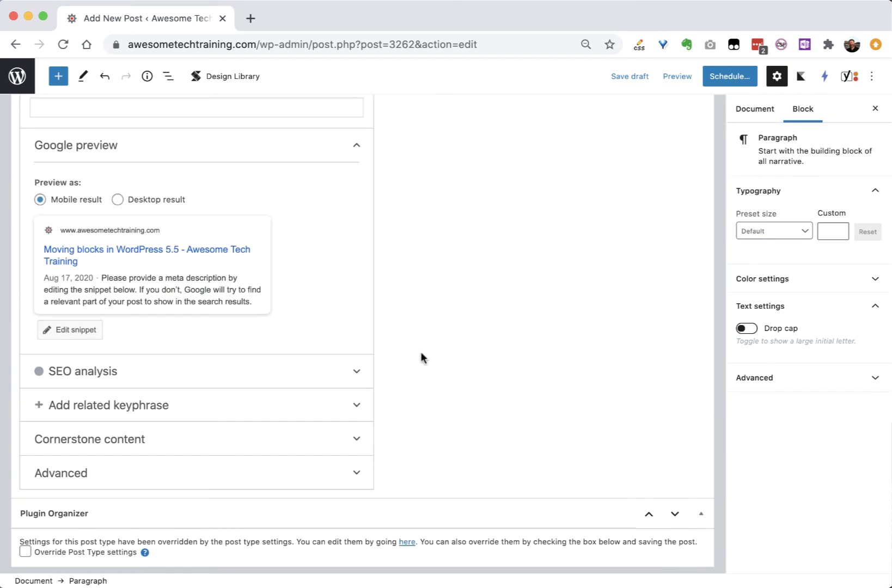
{"action": "scroll", "coordinate": [421, 354], "scroll_direction": "up", "scroll_amount": 10}
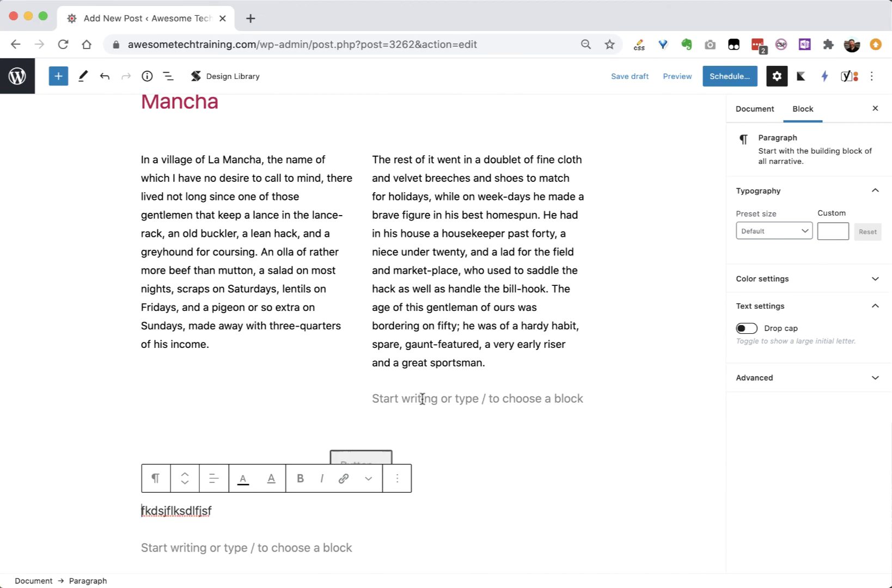
Step: Select the bottom Advanced Button and use Move To, pressing Up to place it under the title
{"action": "left_click", "coordinate": [241, 410]}
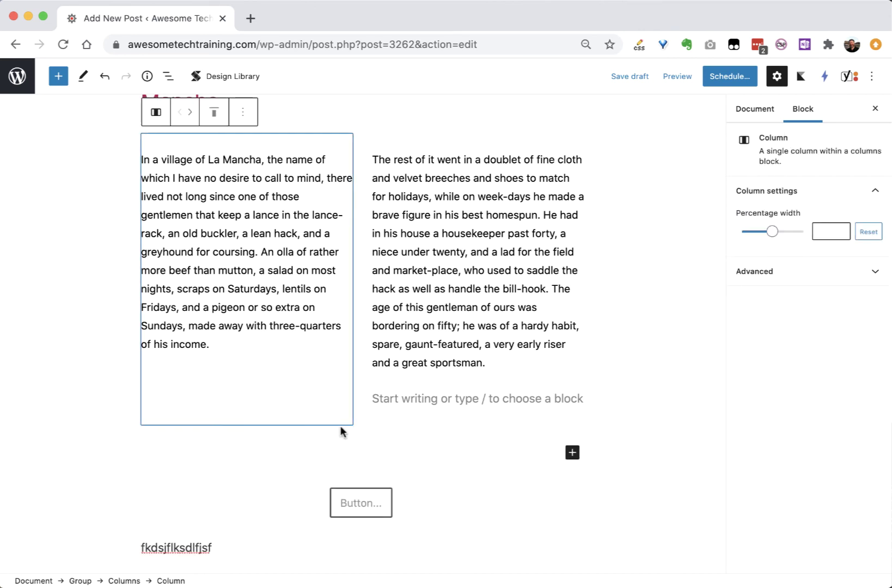
{"action": "left_click", "coordinate": [403, 472]}
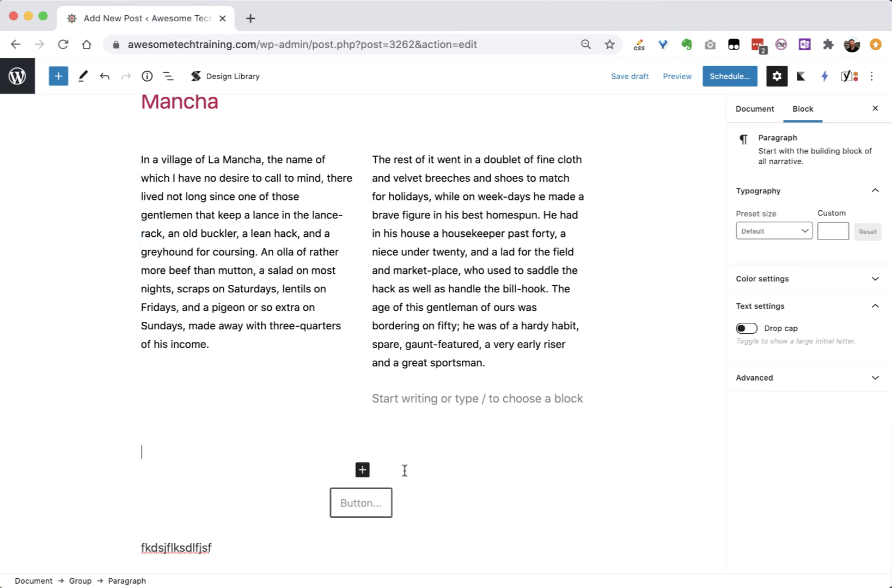
{"action": "left_click", "coordinate": [302, 506]}
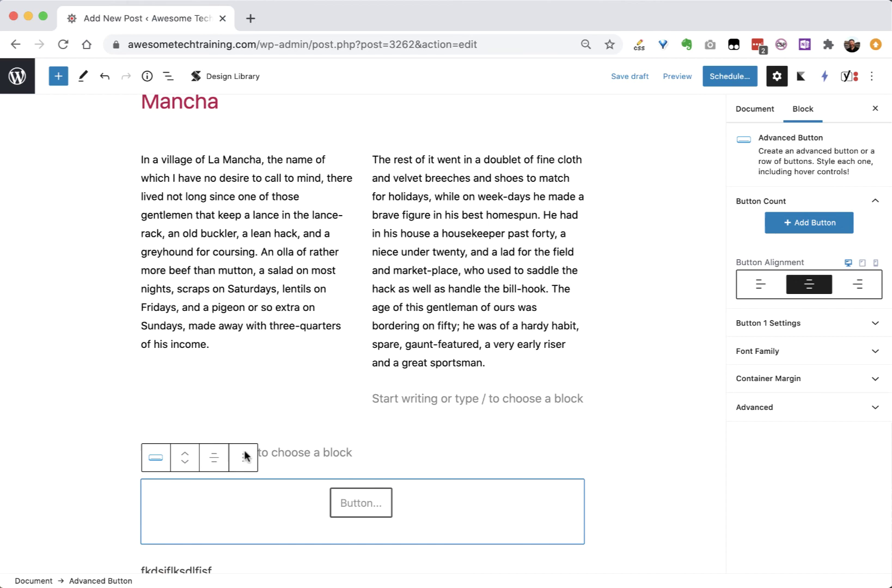
{"action": "scroll", "coordinate": [343, 425], "scroll_direction": "up", "scroll_amount": 10}
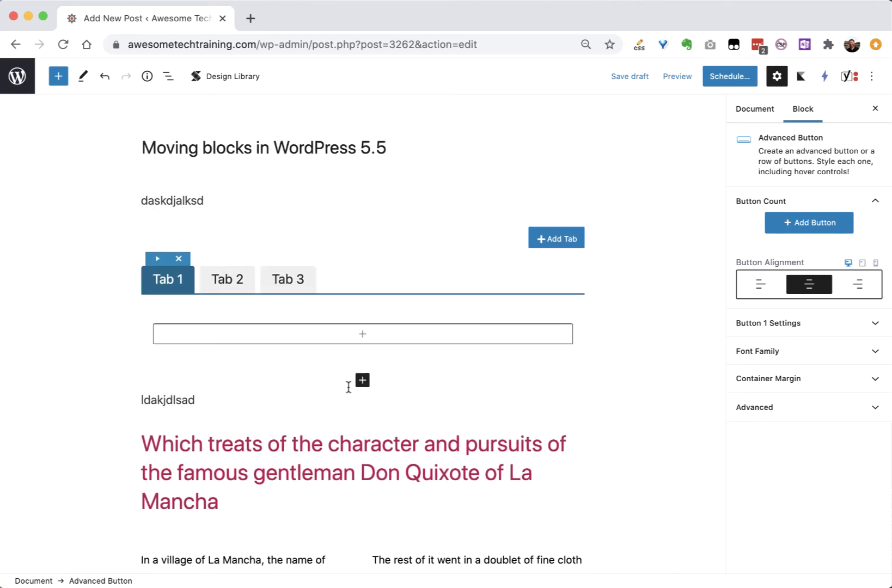
{"action": "scroll", "coordinate": [348, 384], "scroll_direction": "down", "scroll_amount": 10}
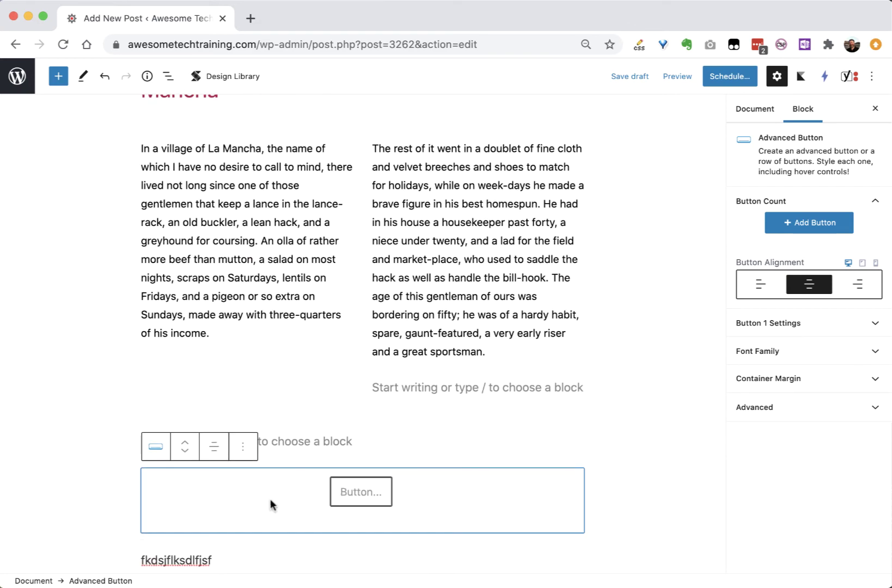
{"action": "left_click", "coordinate": [242, 450]}
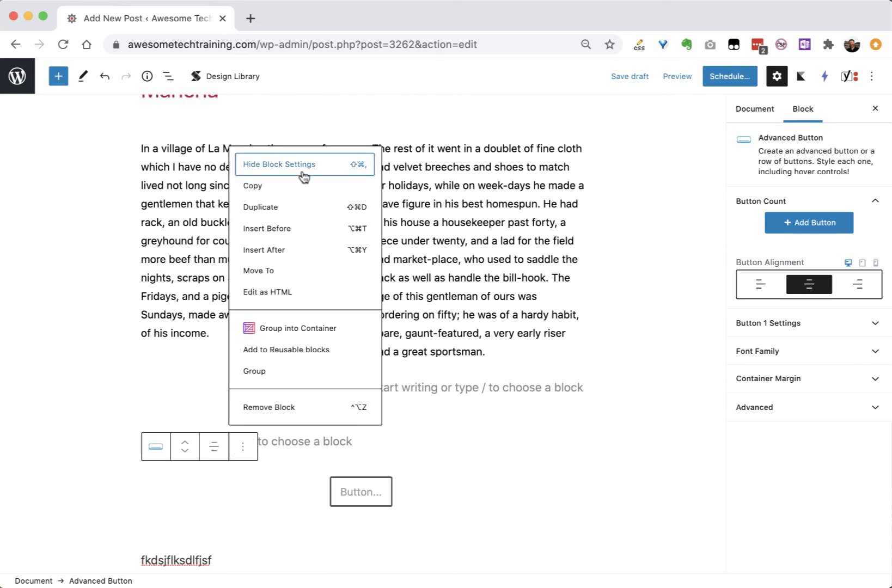
{"action": "left_click", "coordinate": [282, 277]}
{"action": "key", "text": "Up"}
{"action": "key", "text": "Up"}
{"action": "key", "text": "Up"}
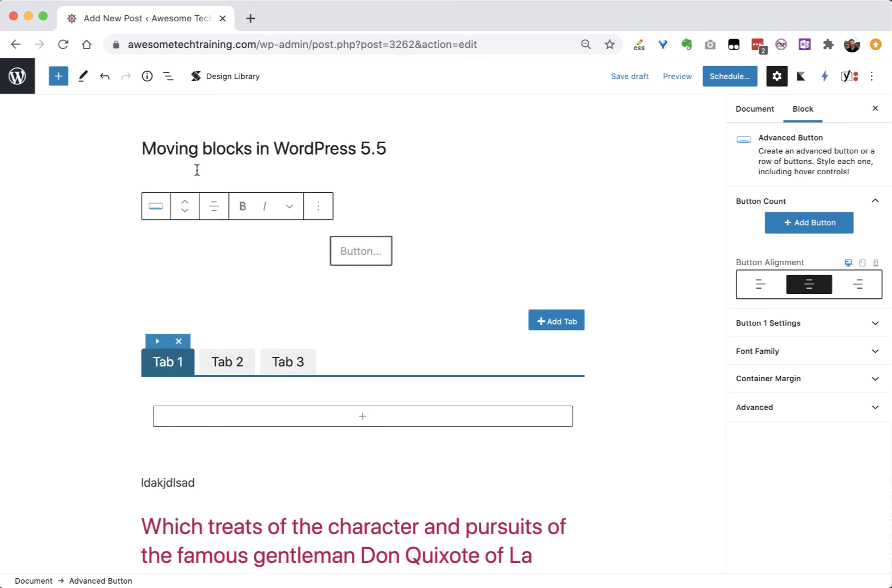
Step: Nudge the button above and below daskdjalksd, then drag it below ldakjdlsad
{"action": "left_click", "coordinate": [37, 295]}
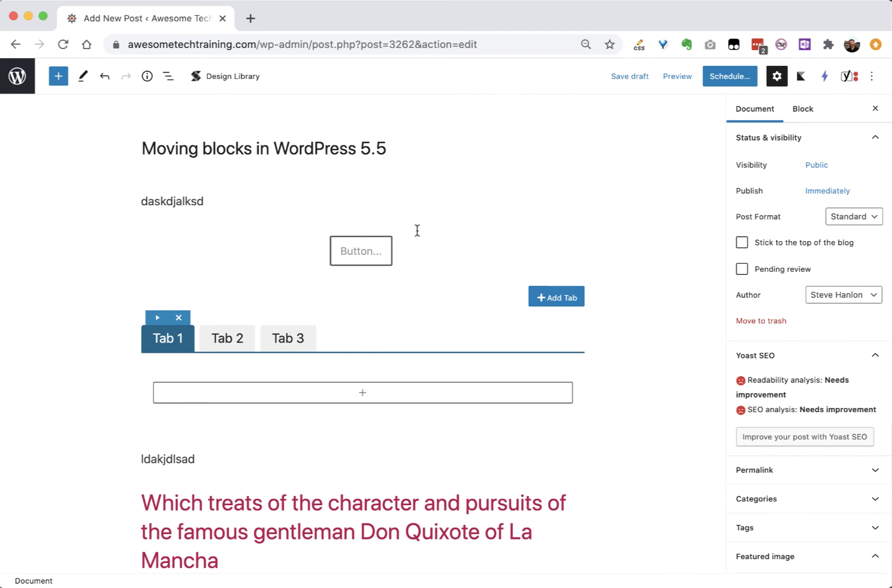
{"action": "mouse_move", "coordinate": [276, 280]}
{"action": "left_click", "coordinate": [317, 248]}
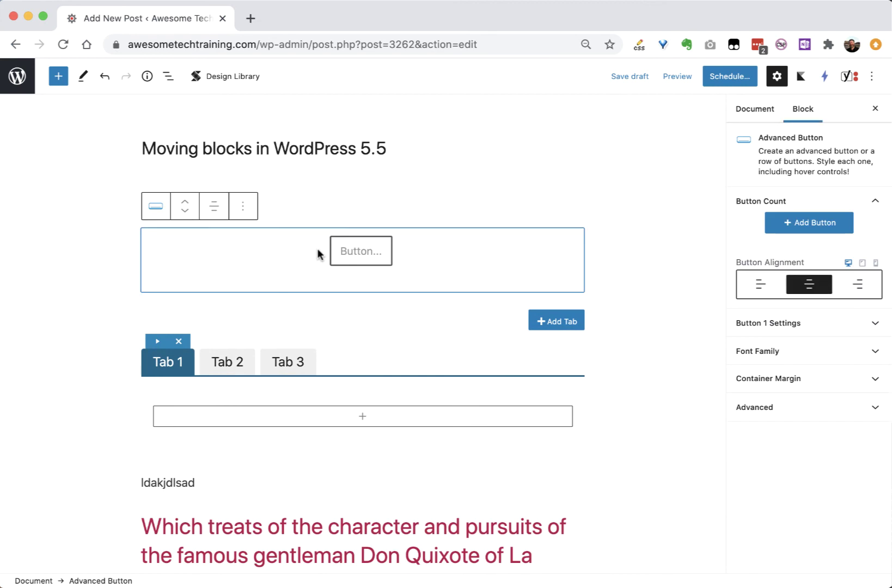
{"action": "left_click", "coordinate": [185, 212]}
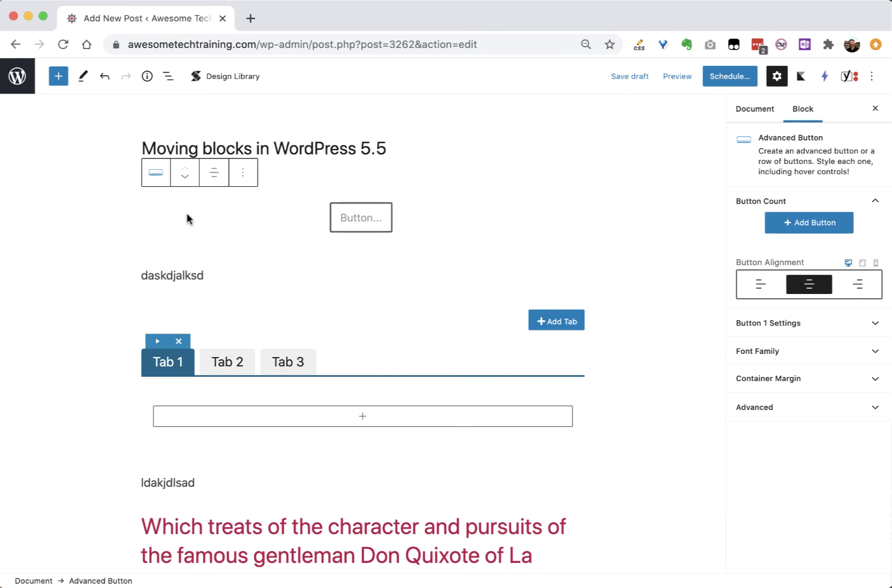
{"action": "left_click", "coordinate": [185, 175]}
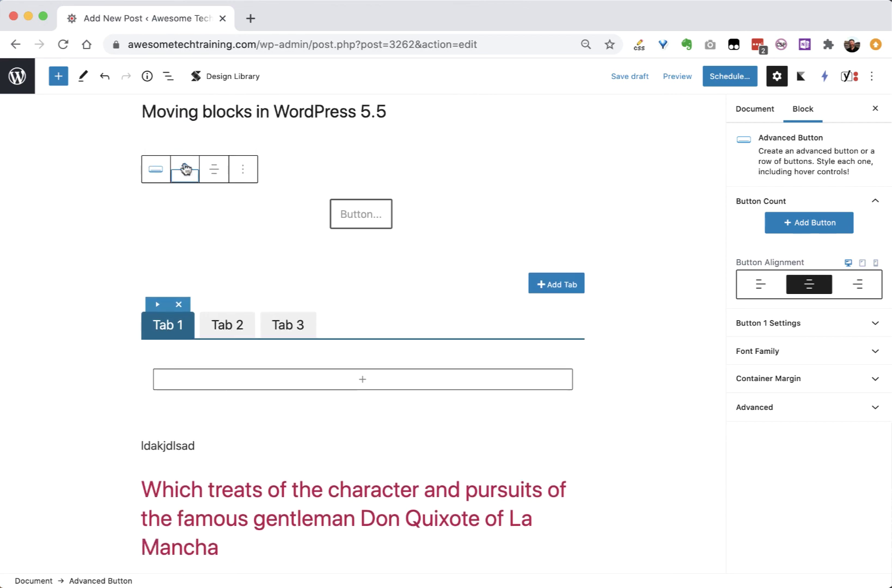
{"action": "mouse_move", "coordinate": [185, 171]}
{"action": "left_mouse_down"}
{"action": "mouse_move", "coordinate": [193, 346]}
{"action": "mouse_move", "coordinate": [383, 220]}
{"action": "left_mouse_up"}
Step: Use Move To with Down to shift the button into the two-column group above Don Quixote
{"action": "left_click", "coordinate": [244, 206]}
{"action": "left_click", "coordinate": [264, 352]}
{"action": "scroll", "coordinate": [261, 353], "scroll_direction": "up", "scroll_amount": 2}
{"action": "scroll", "coordinate": [260, 353], "scroll_direction": "up", "scroll_amount": 1}
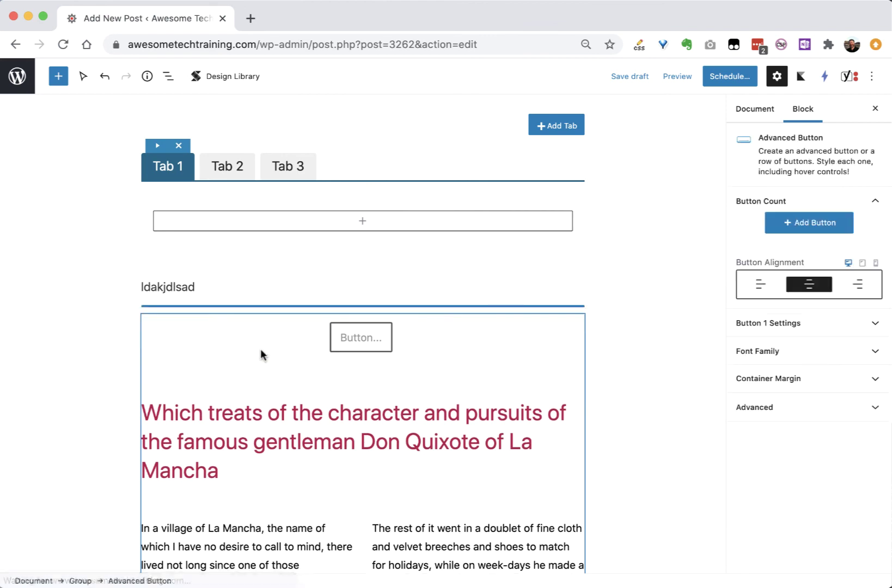
{"action": "scroll", "coordinate": [261, 353], "scroll_direction": "up", "scroll_amount": 2}
{"action": "key", "text": "Down"}
{"action": "key", "text": "Down"}
{"action": "key", "text": "Down"}
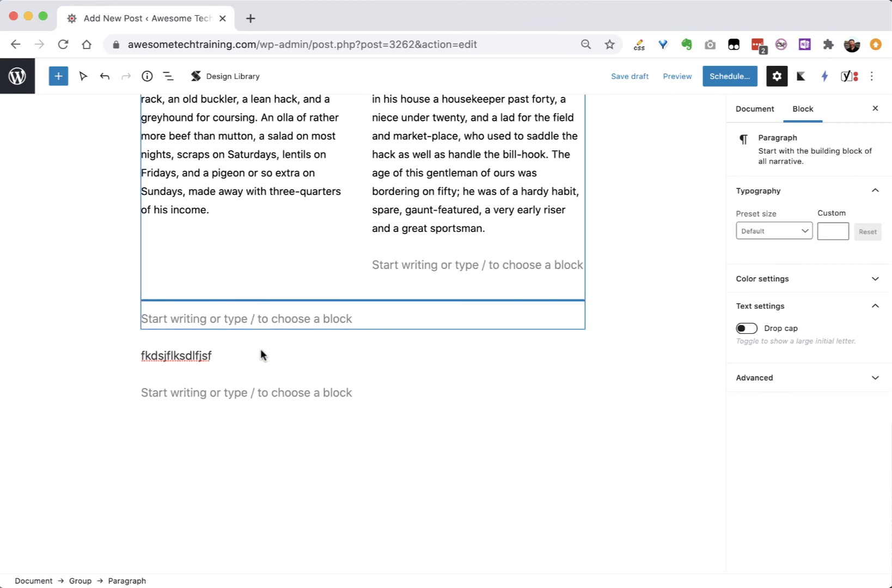